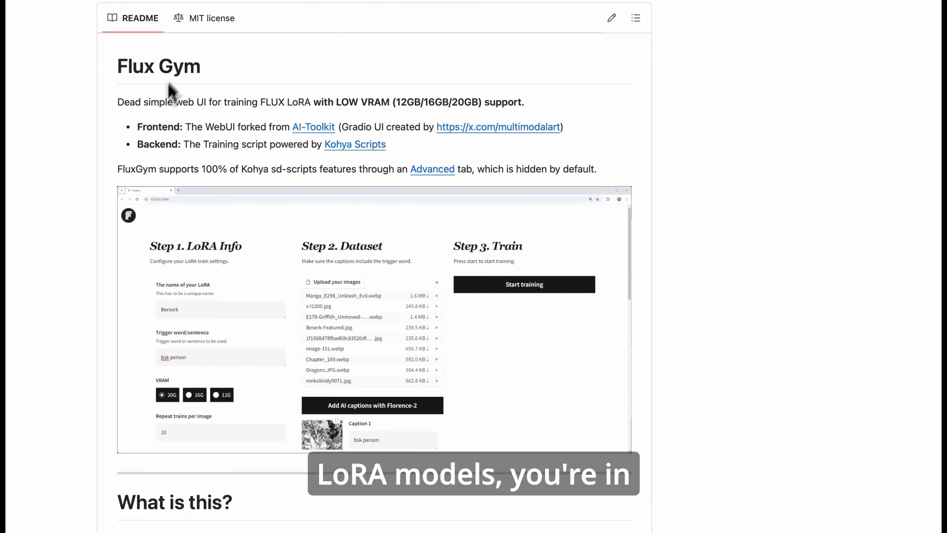
- Scroll through the Flux Gym README's overview, News and Supported Models sections
scroll(285, 139, "down", 5)
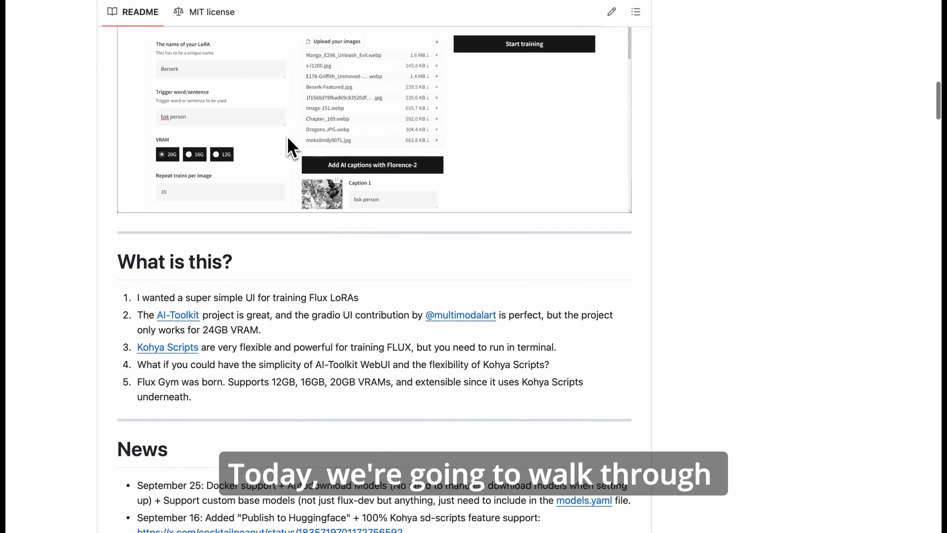
scroll(288, 138, "down", 2)
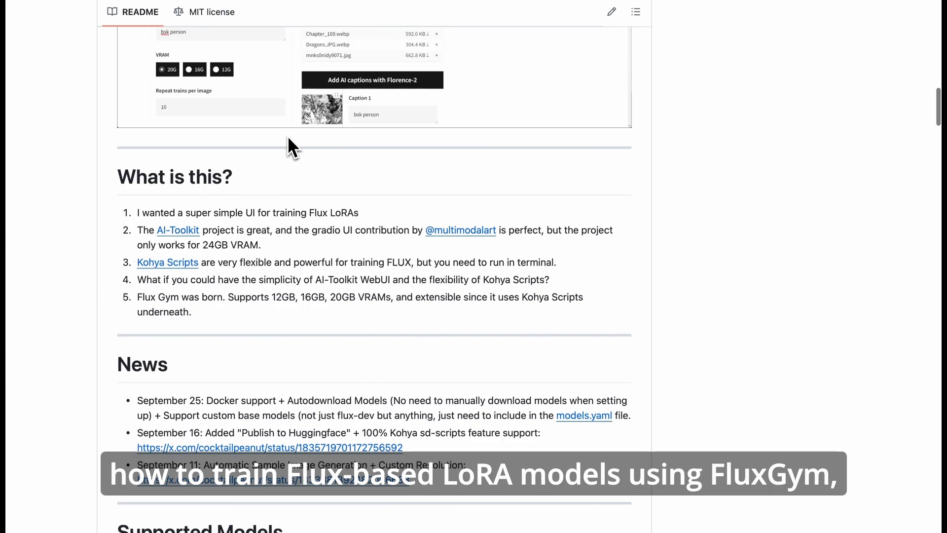
scroll(389, 309, "down", 8)
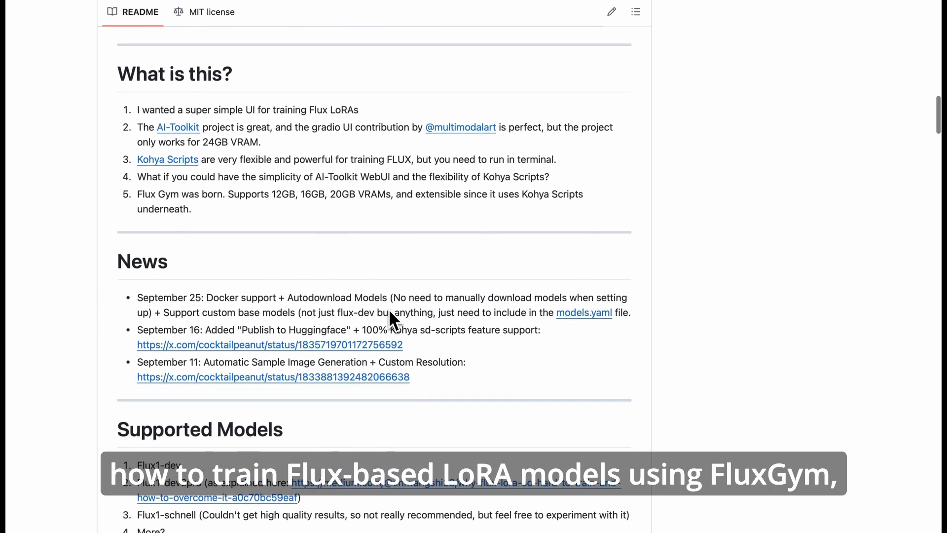
scroll(389, 308, "down", 1)
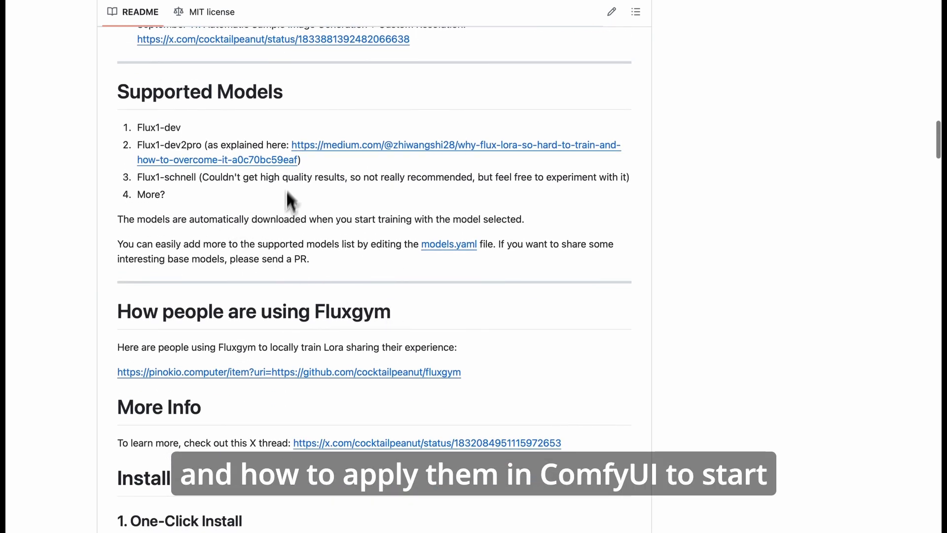
scroll(273, 267, "down", 12)
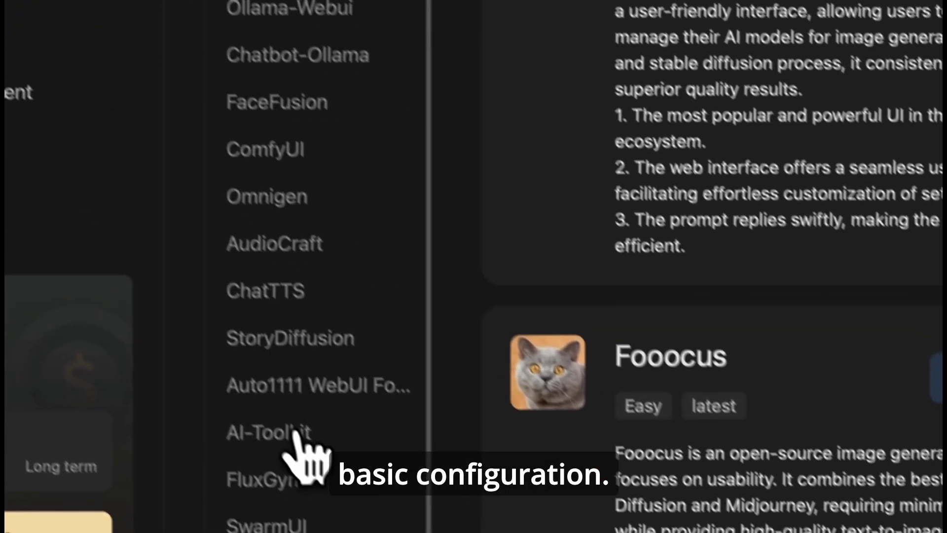
- Pick FluxGym from the app catalog and bring up its launch settings with a 0 h 30 m stop
left_click(277, 486)
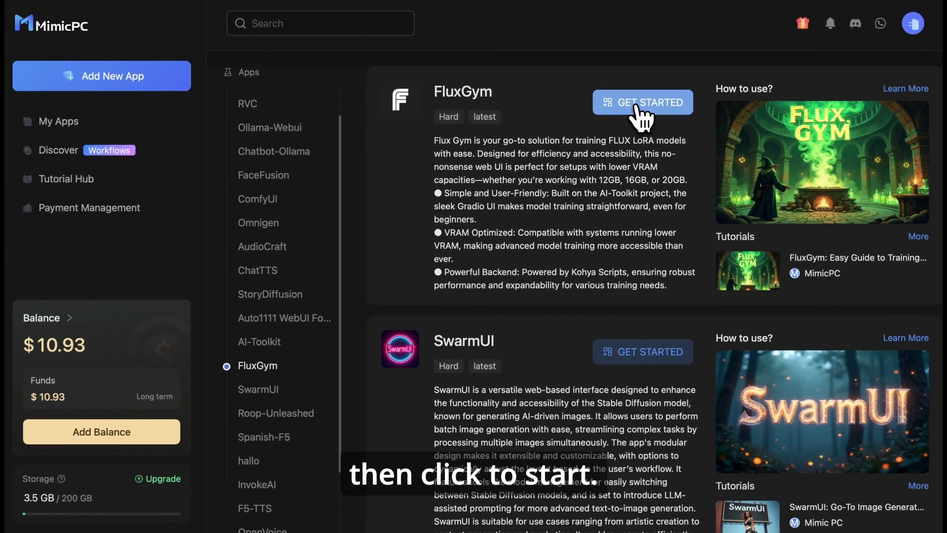
left_click(627, 113)
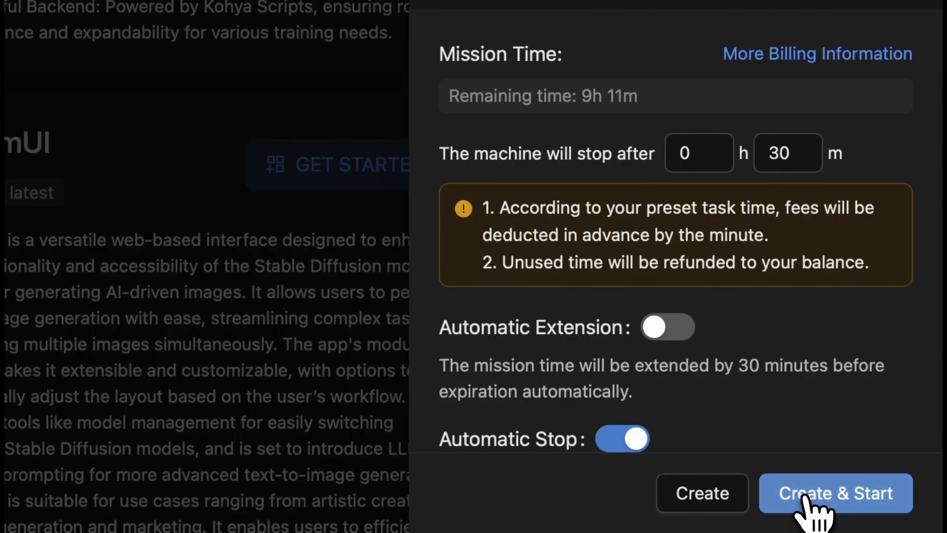
- Create and start the FluxGym machine, entering JellyCat as both LoRA name and trigger word
left_click(803, 493)
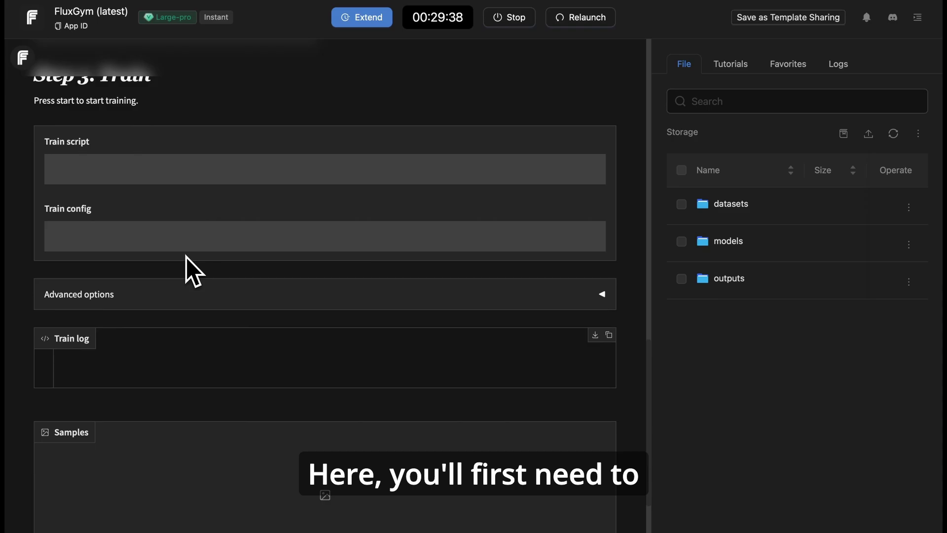
scroll(186, 271, "up", 10)
left_click(185, 271)
type("Jel")
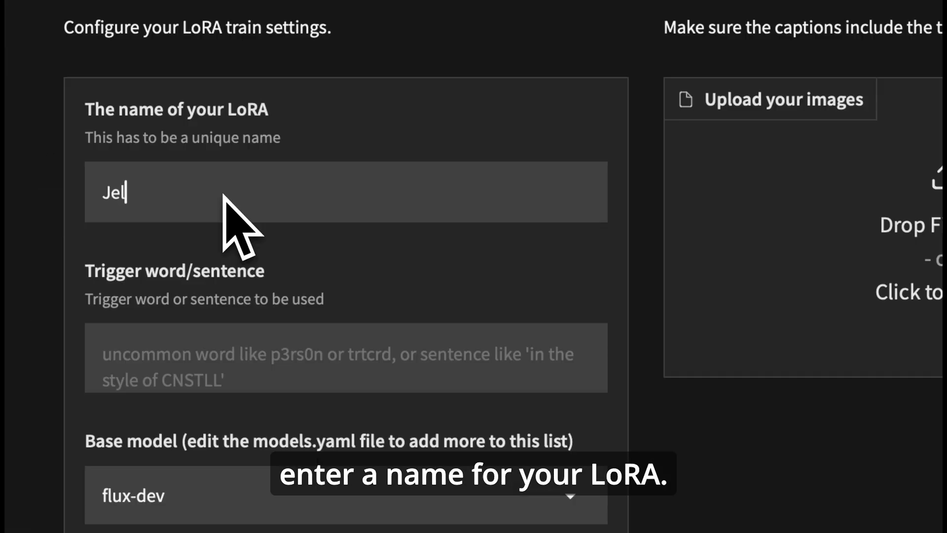
type("lyCa")
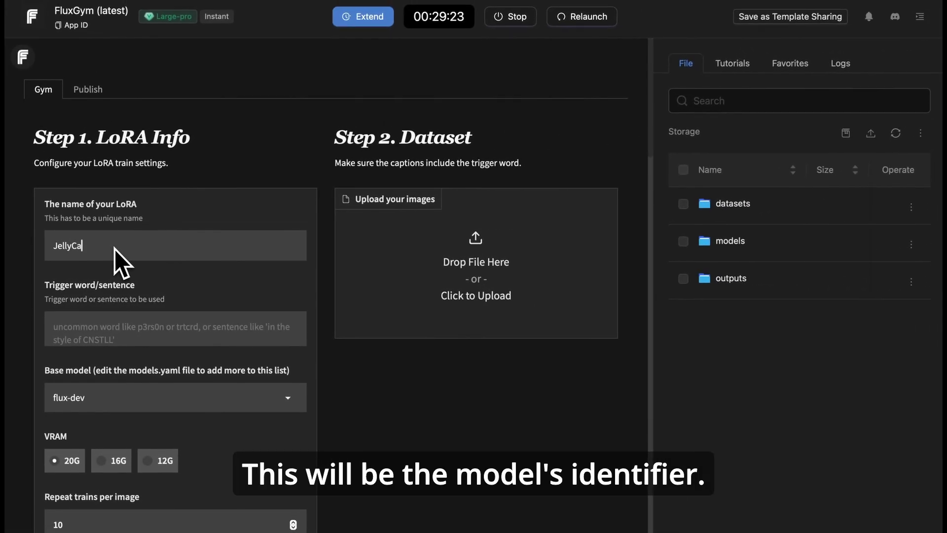
type("t")
left_click(121, 327)
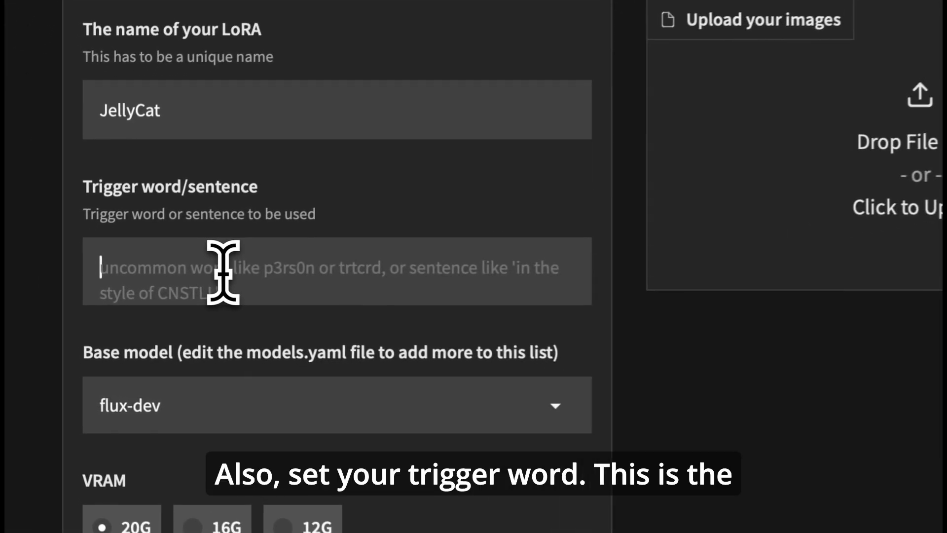
type("Je")
type("lly")
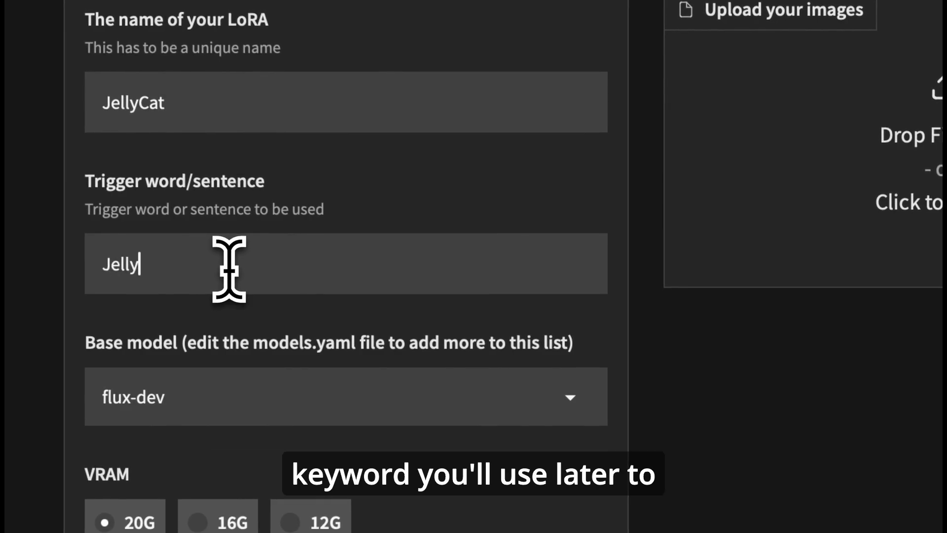
type("Cat")
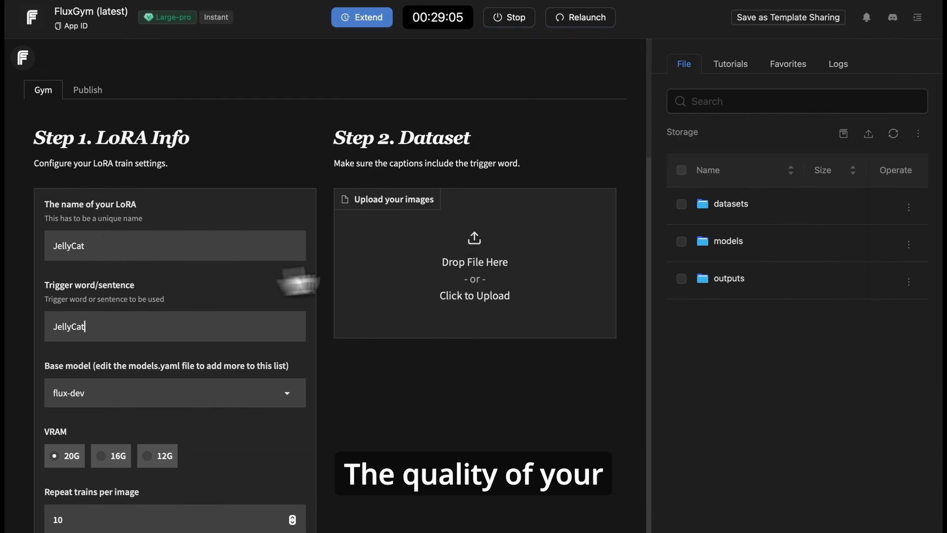
- Upload all nine plush-toy JPGs from Downloads, giving 1440 expected training steps
left_click(475, 245)
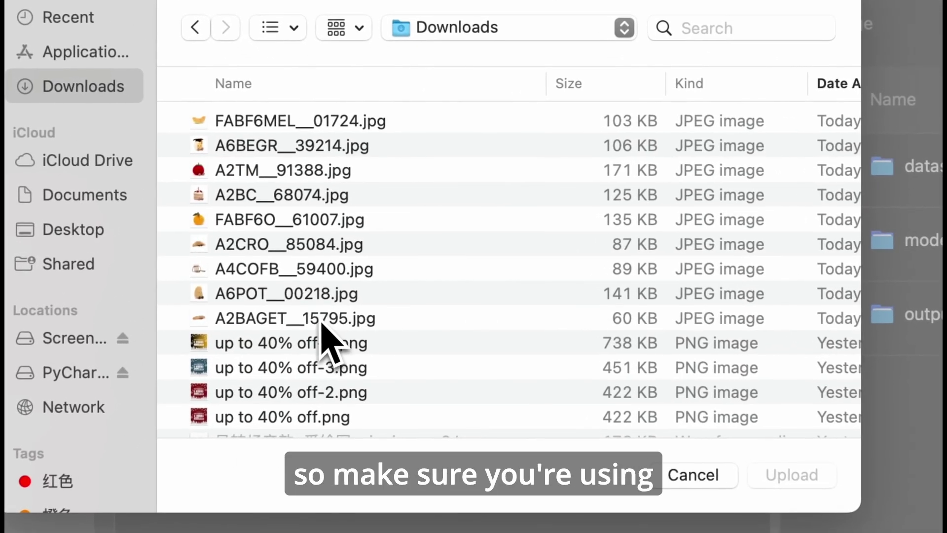
left_click(421, 228)
left_click(323, 118, "shift")
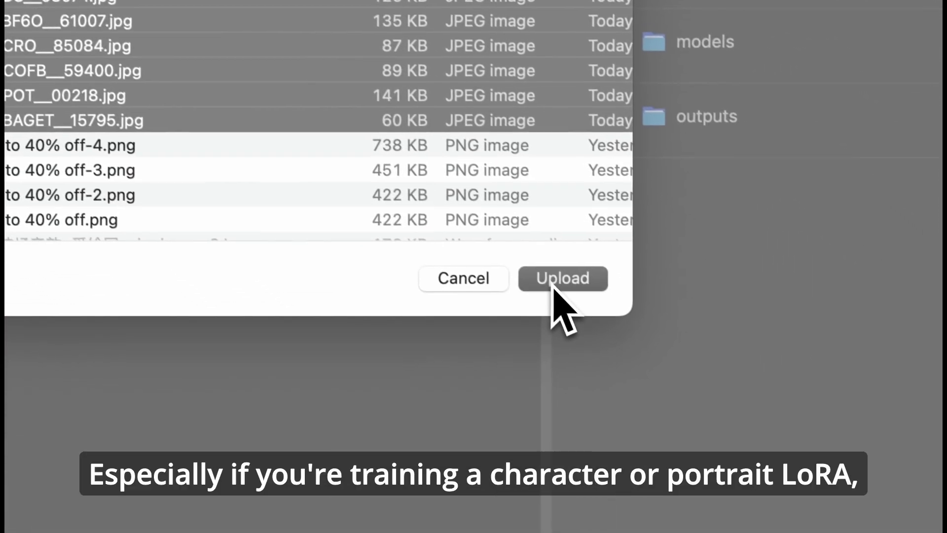
left_click(794, 476)
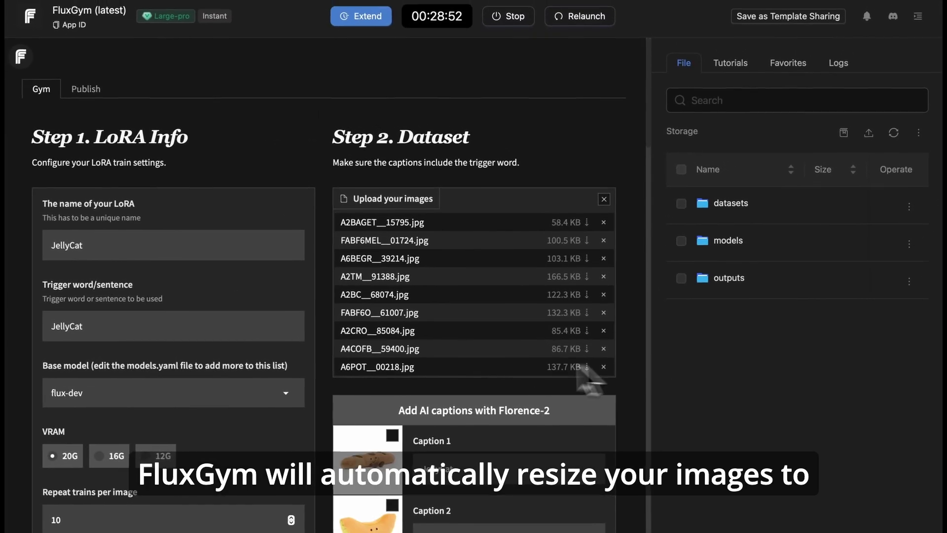
scroll(472, 347, "down", 5)
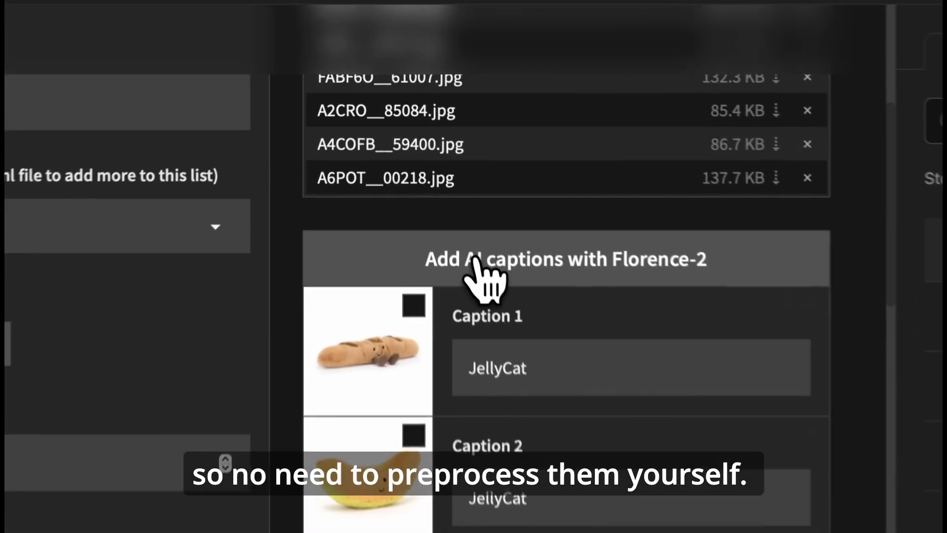
- Generate Florence-2 captions for the nine images, each starting with JellyCat
left_click(425, 174)
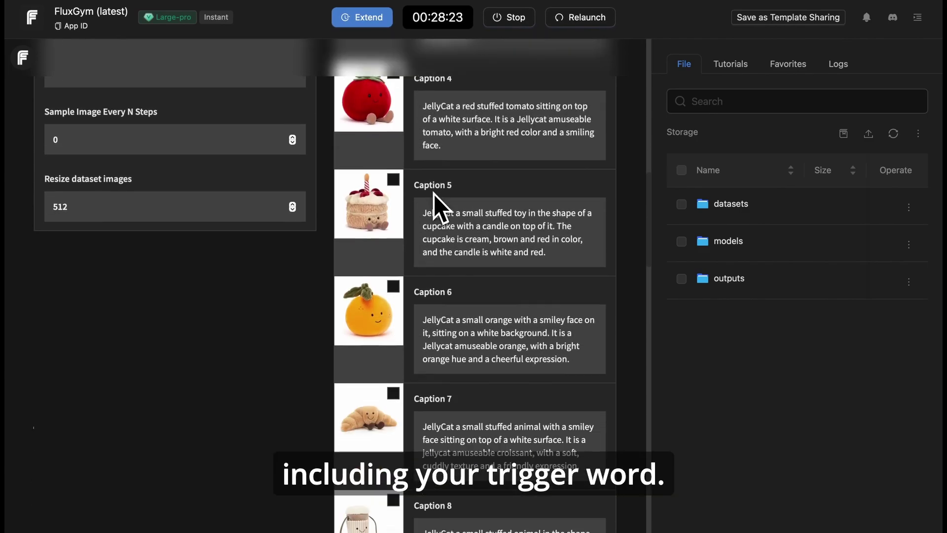
scroll(433, 194, "down", 5)
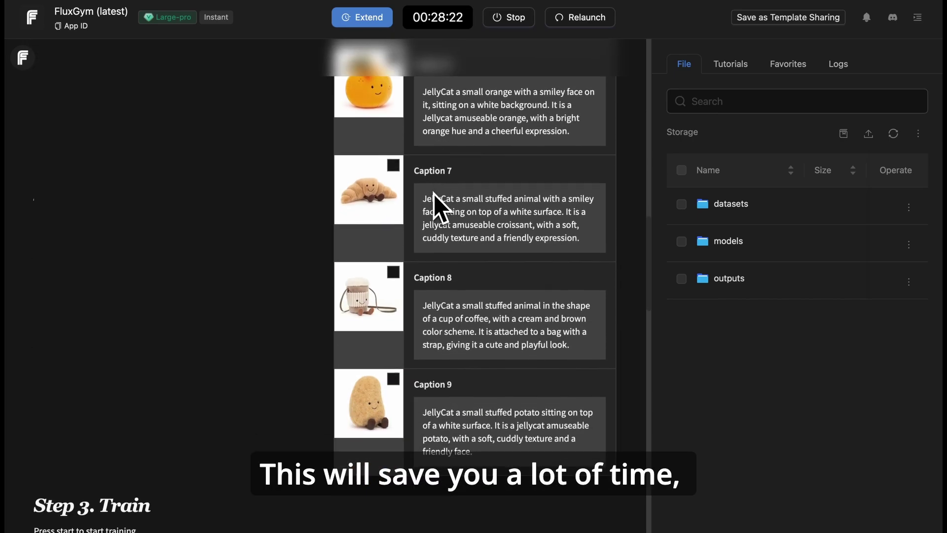
scroll(434, 194, "down", 5)
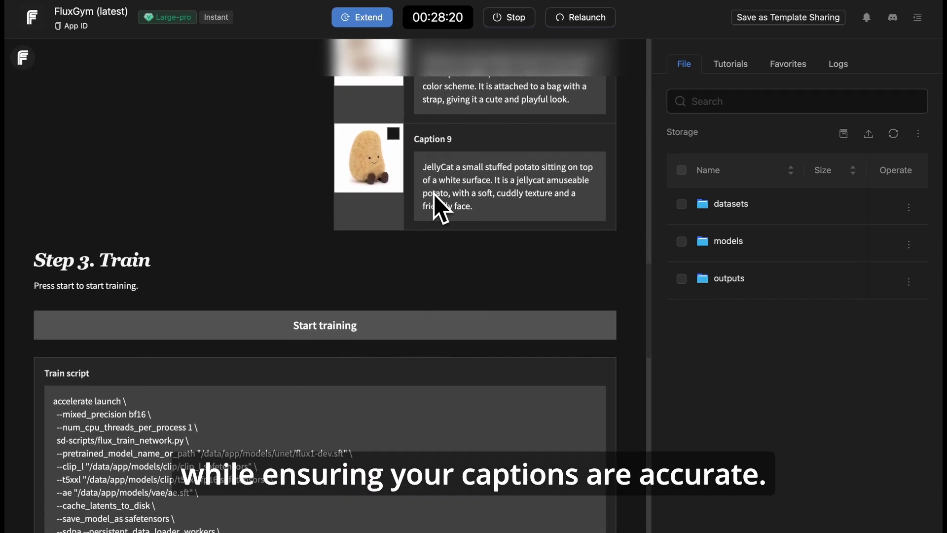
scroll(353, 282, "down", 2)
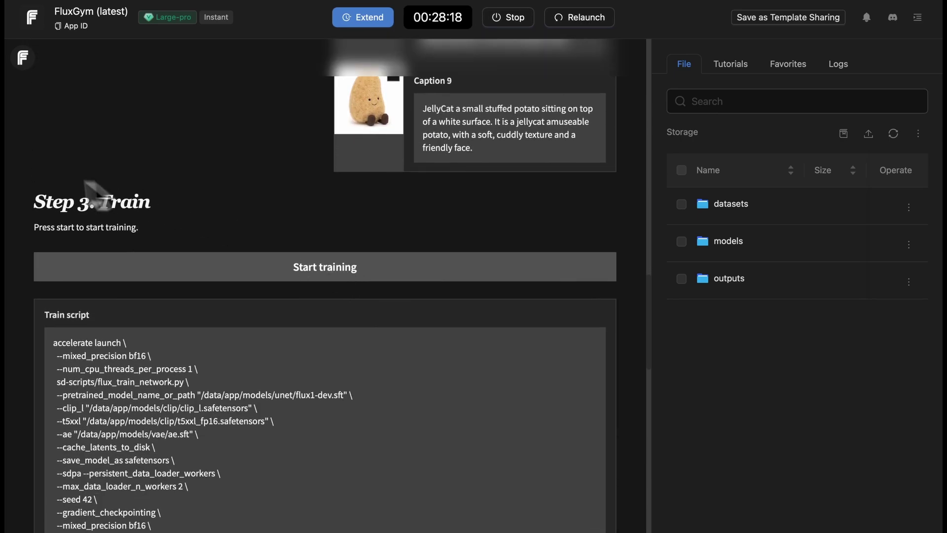
- Start training and let the JellyCat LoRA run all 1440 steps to jellycat.safetensors
scroll(256, 242, "down", 4)
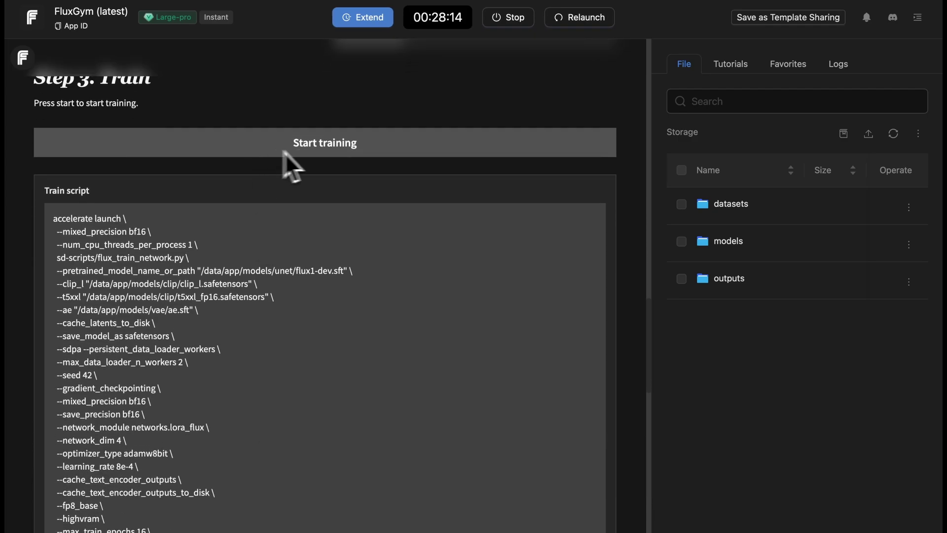
left_click(320, 148)
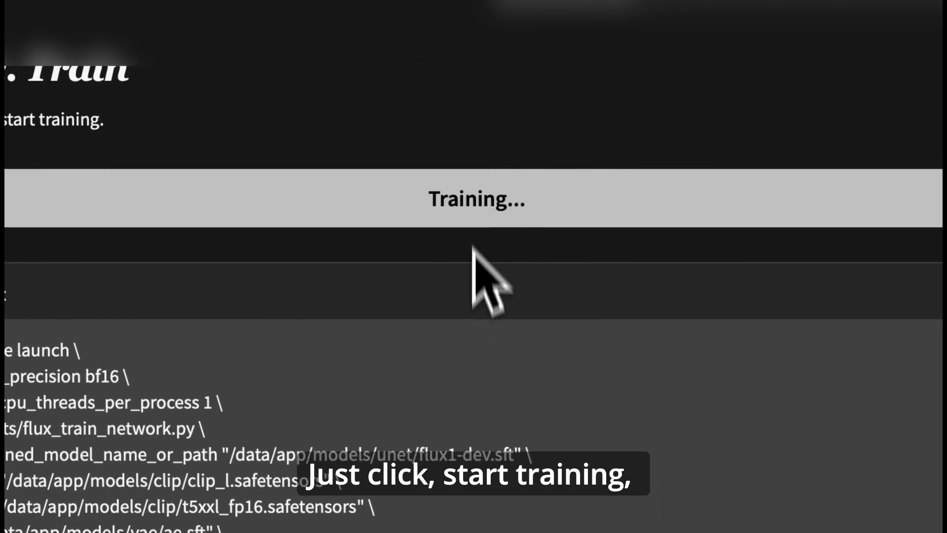
scroll(481, 306, "down", 10)
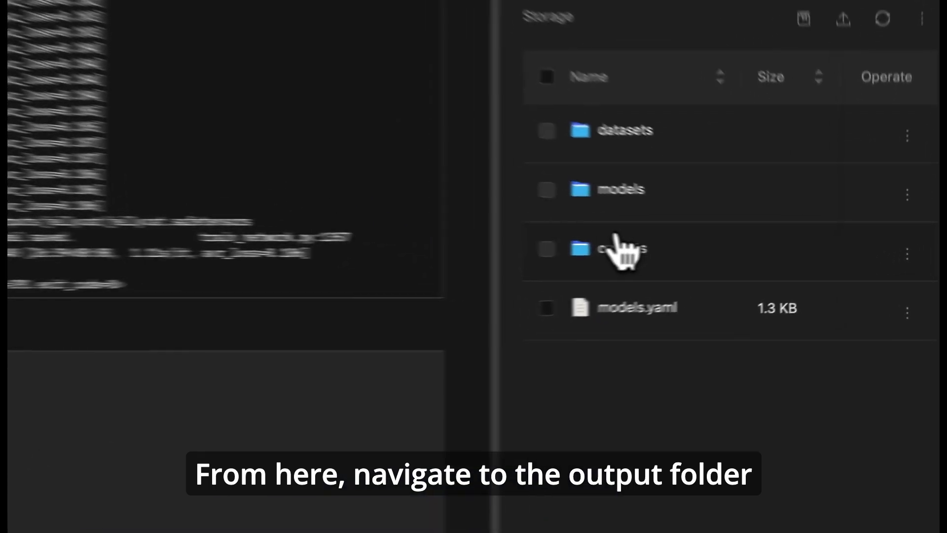
- In outputs > jellycat, tick the four jellycat .safetensors files and download them
left_click(617, 238)
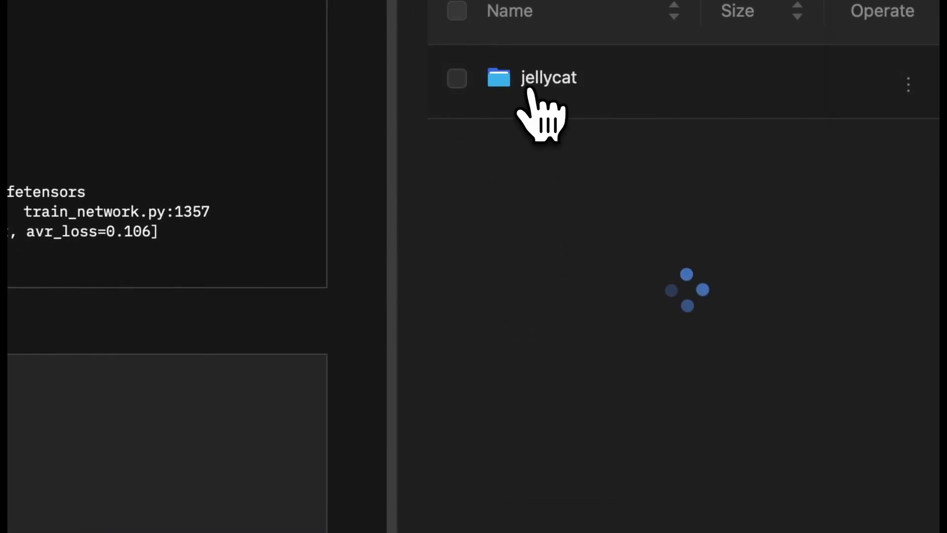
left_click(458, 373)
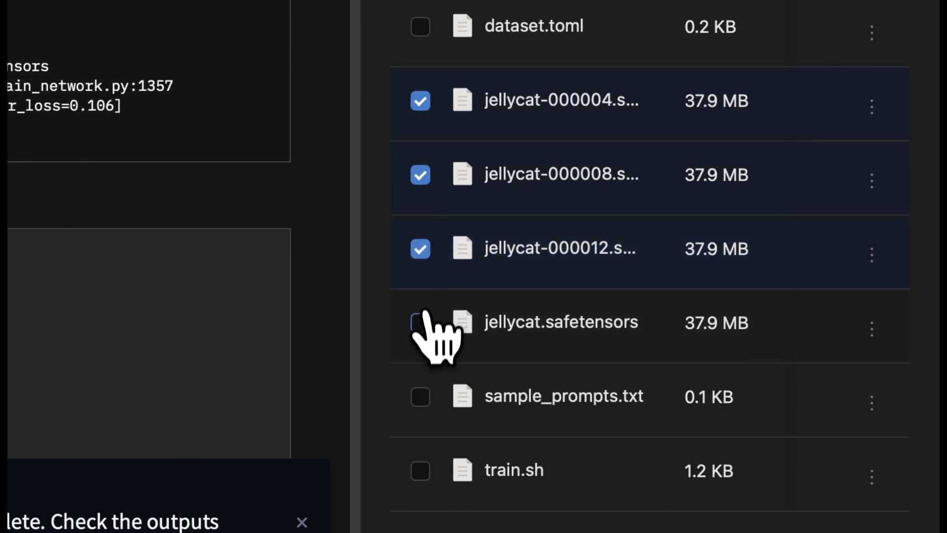
left_click(459, 447)
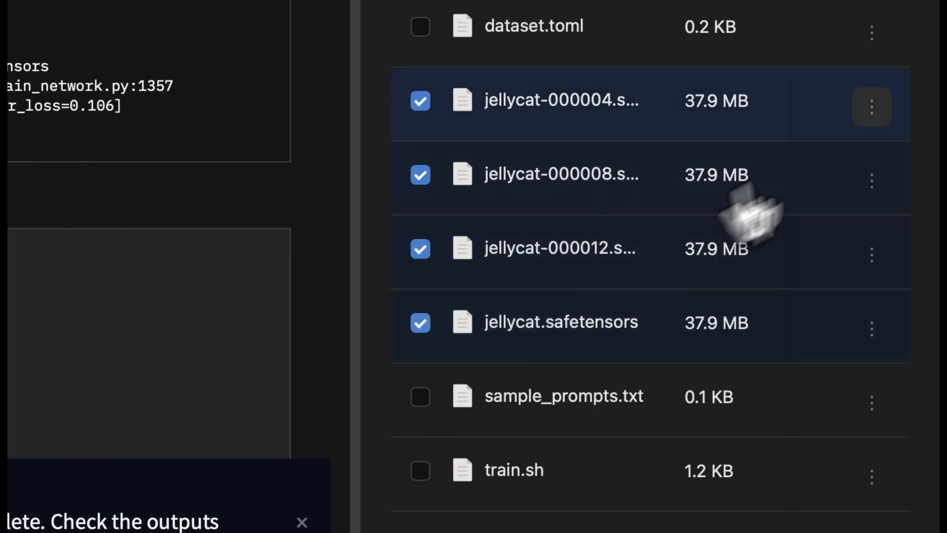
left_click(838, 197)
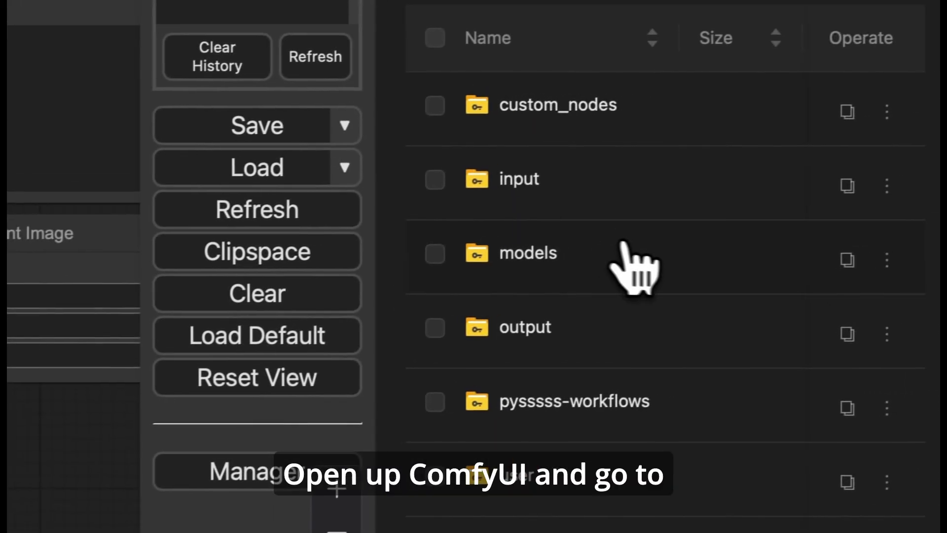
- Upload the four jellycat .safetensors files into the models/loras storage folder
left_click(783, 279)
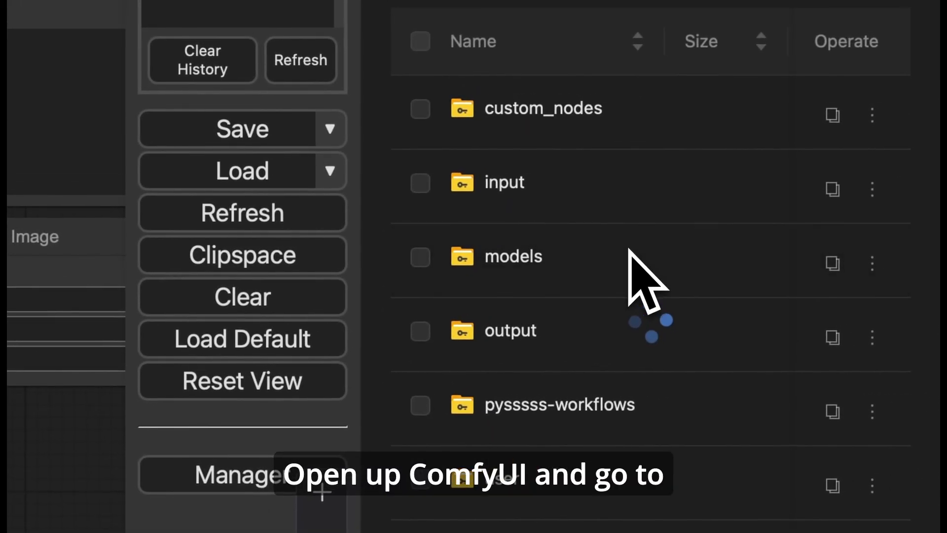
scroll(617, 446, "down", 10)
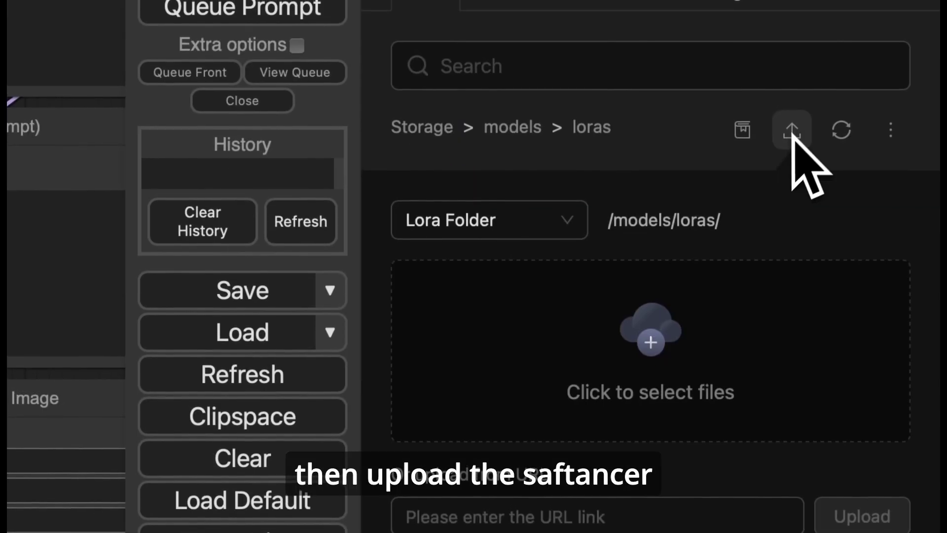
left_click(655, 390)
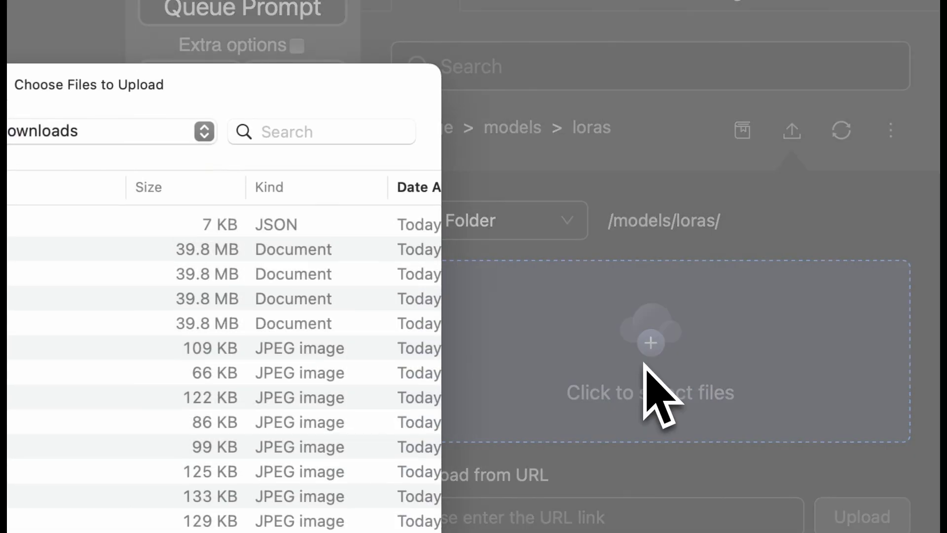
left_click_drag(44, 321, 31, 250)
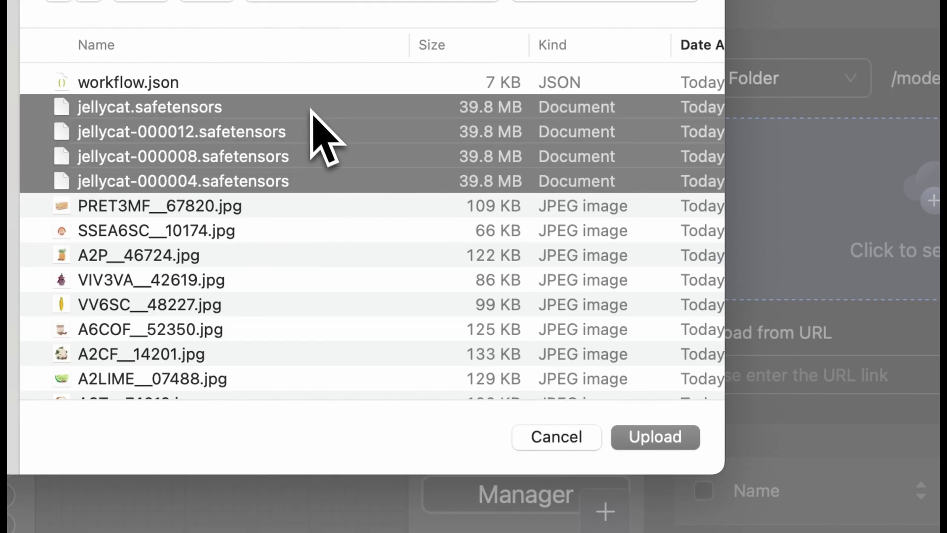
left_click(639, 430)
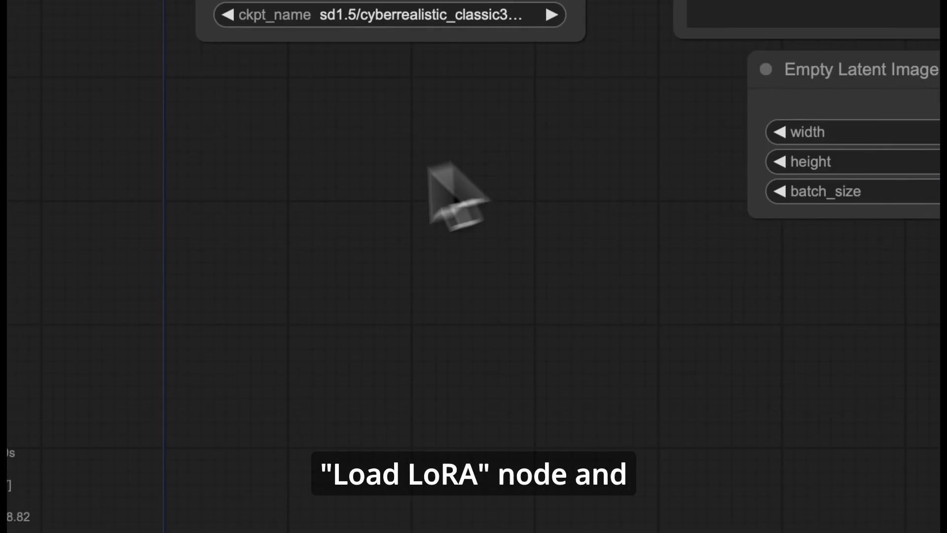
- Add a Load LoRA node from the loaders category, then relaunch ComfyUI
right_click(242, 211)
left_click(276, 212)
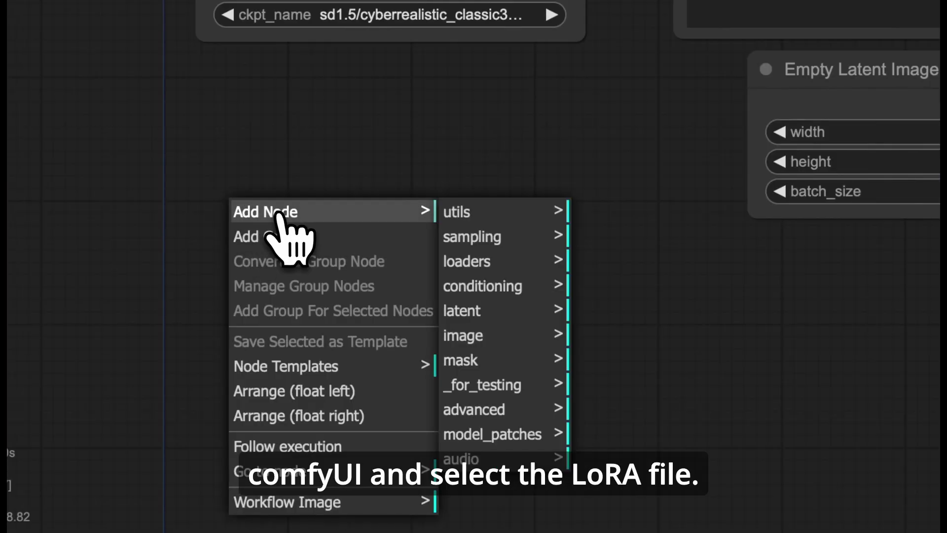
left_click(515, 268)
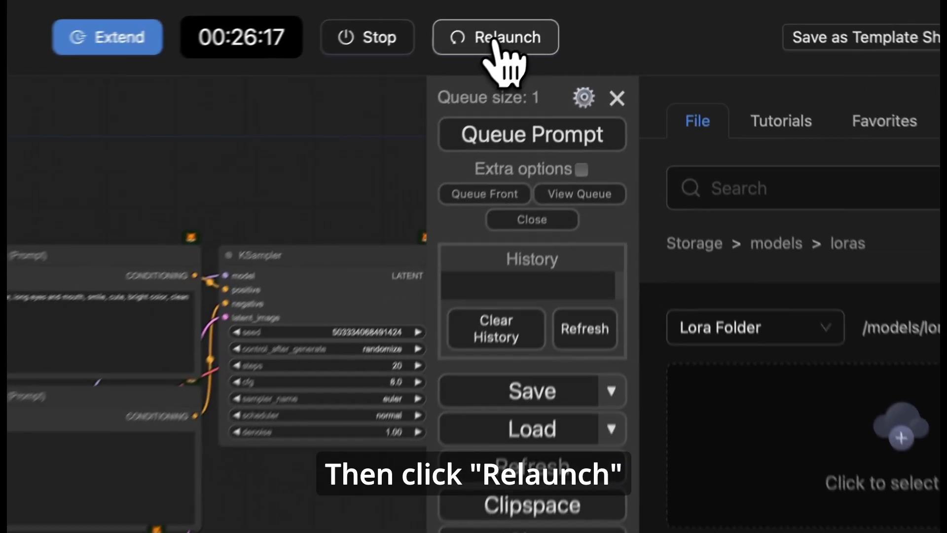
left_click(569, 18)
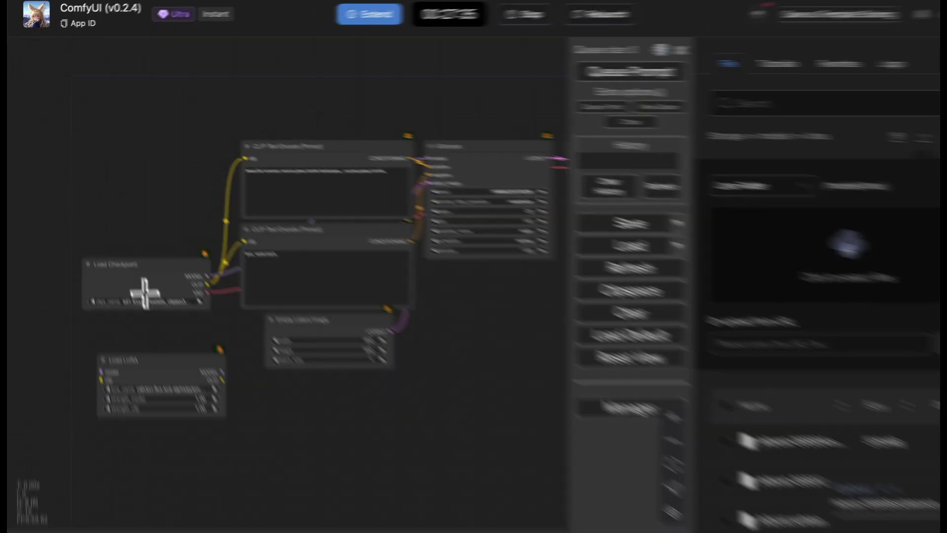
- Choose flux1-dev-fp8 and wire Load LoRA between the checkpoint, both prompts and KSampler
left_click(144, 292)
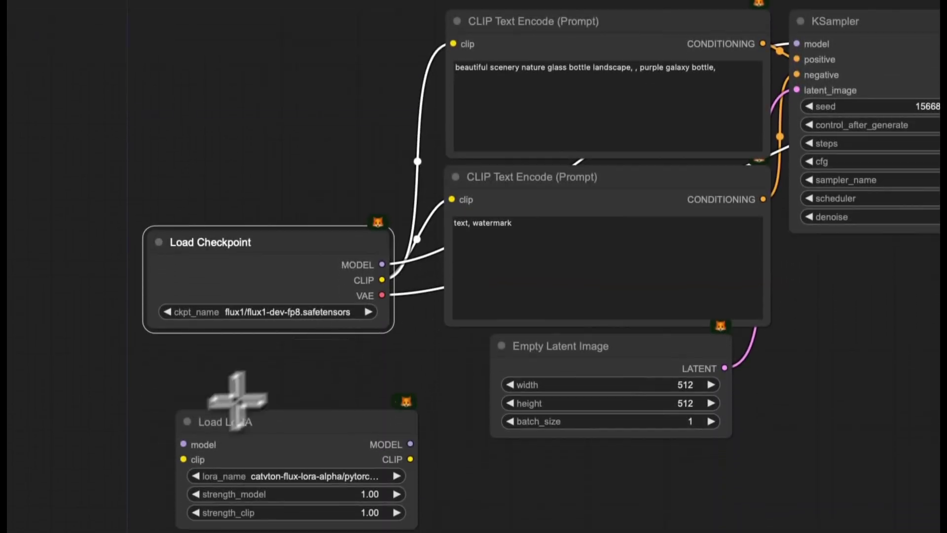
left_click_drag(384, 497, 387, 496)
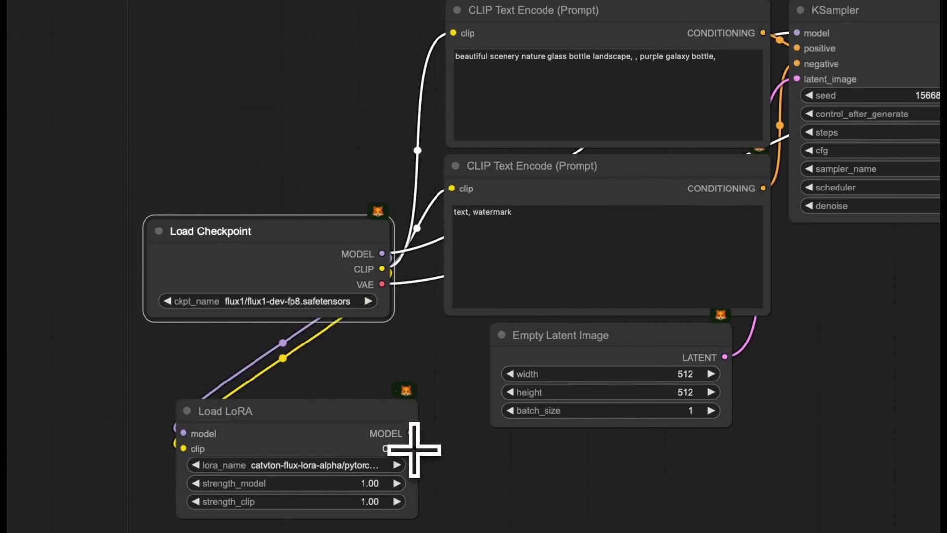
left_click_drag(413, 449, 453, 32)
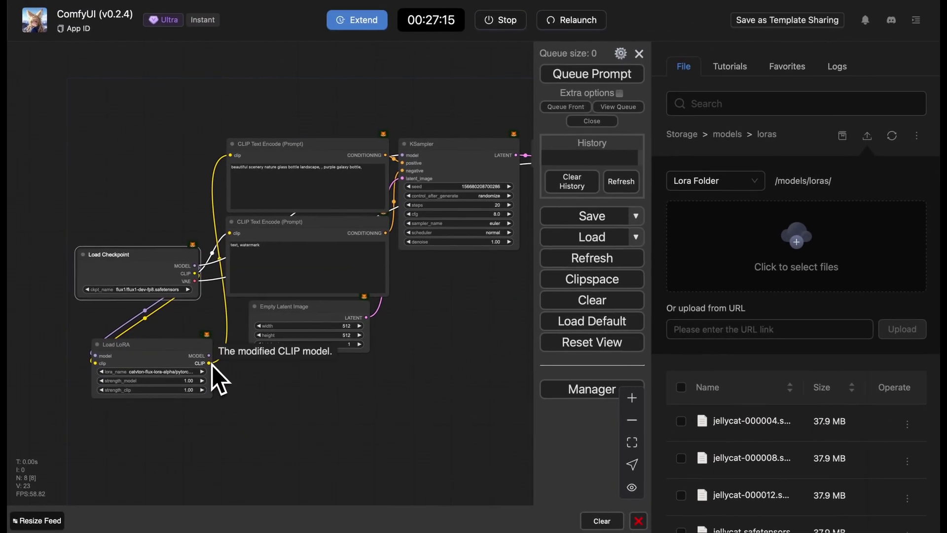
left_click_drag(410, 508, 465, 398)
left_click_drag(461, 346, 443, 142)
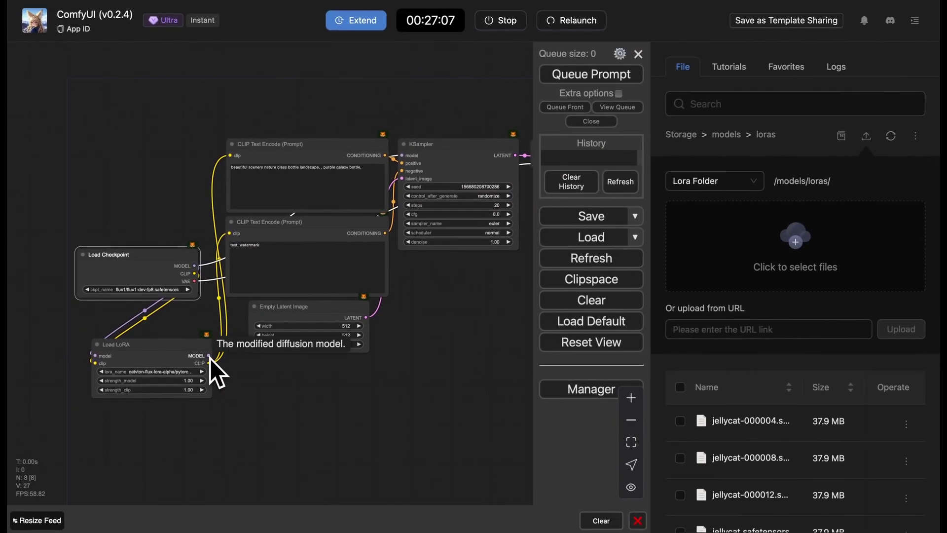
left_click_drag(409, 384, 634, 260)
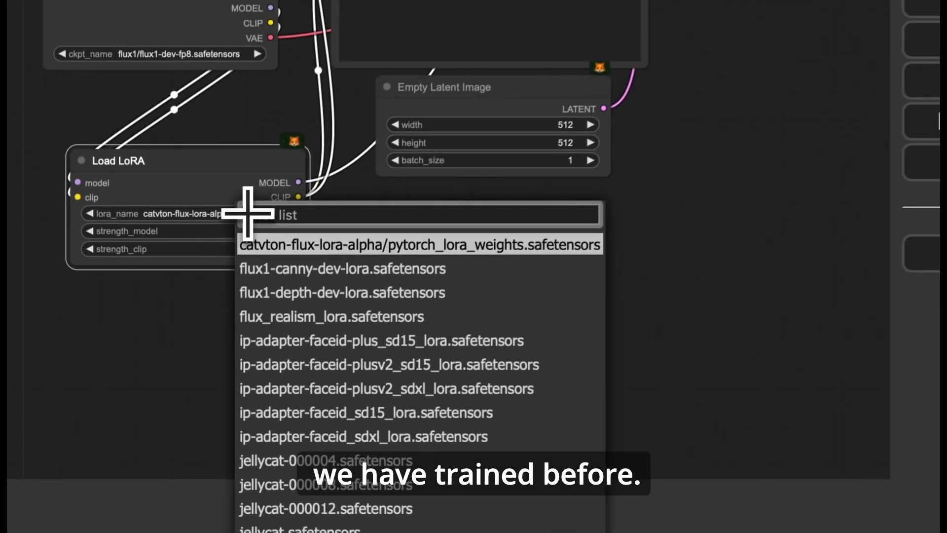
- Paste the jellycat-style bright-coloured octopus prompt over the old text in the top CLIP Text Encode box
left_click(299, 527)
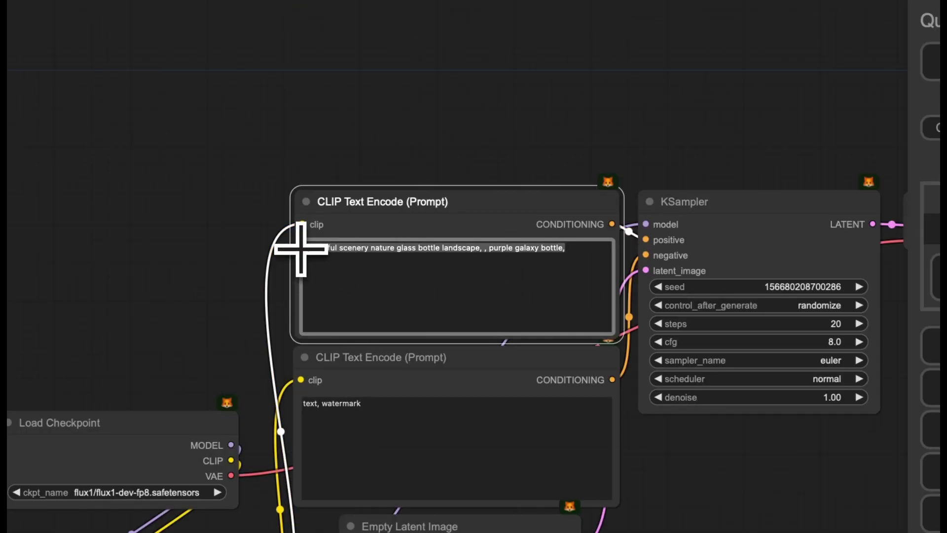
key("ctrl+v")
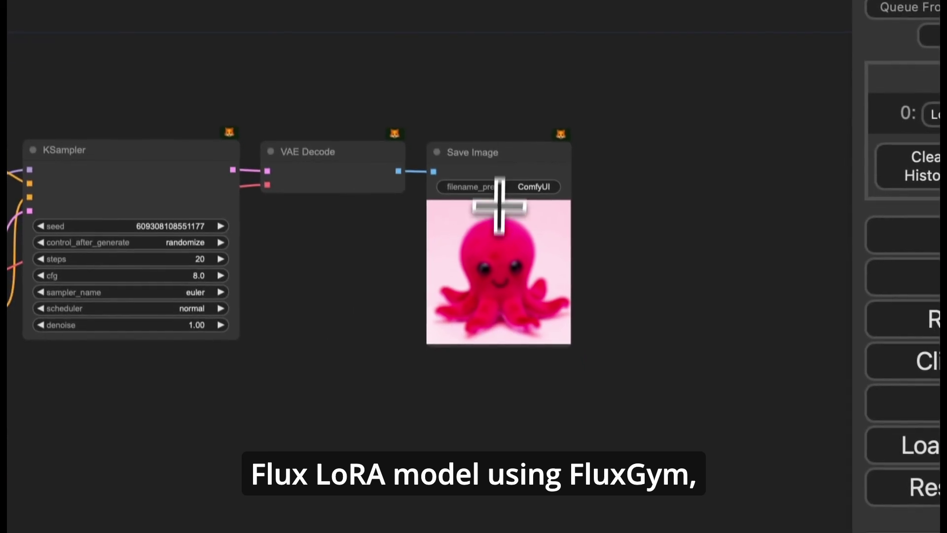
- Save the pink plush octopus image from the Save Image node and allow the browser download
right_click(499, 206)
left_click(517, 264)
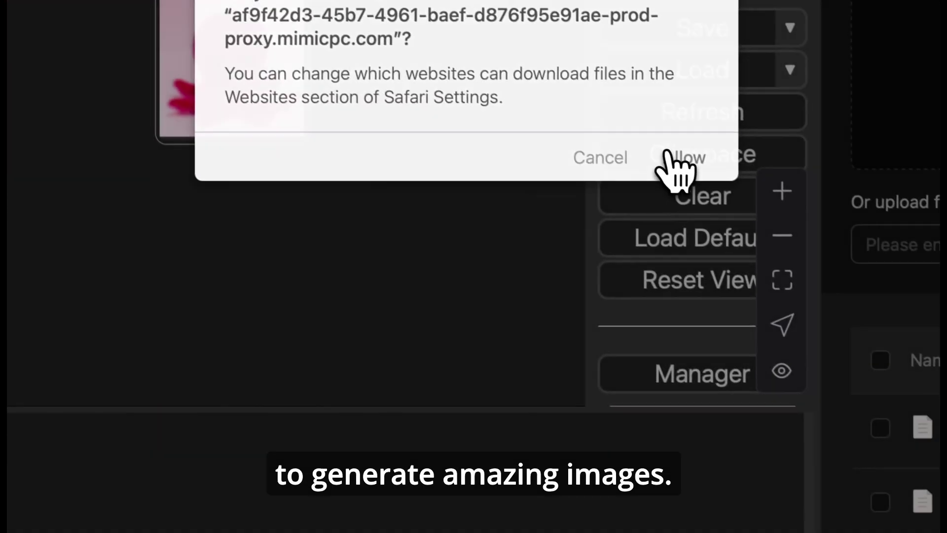
left_click(673, 154)
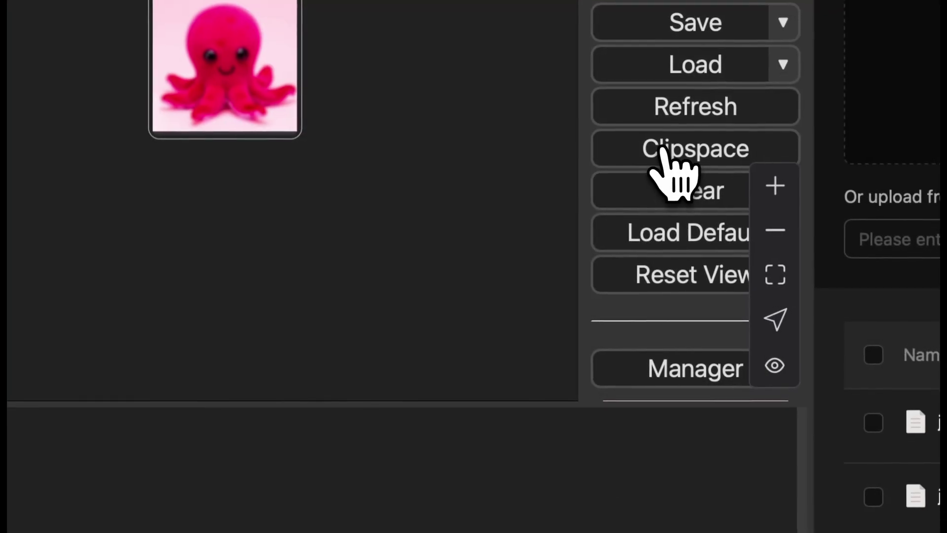